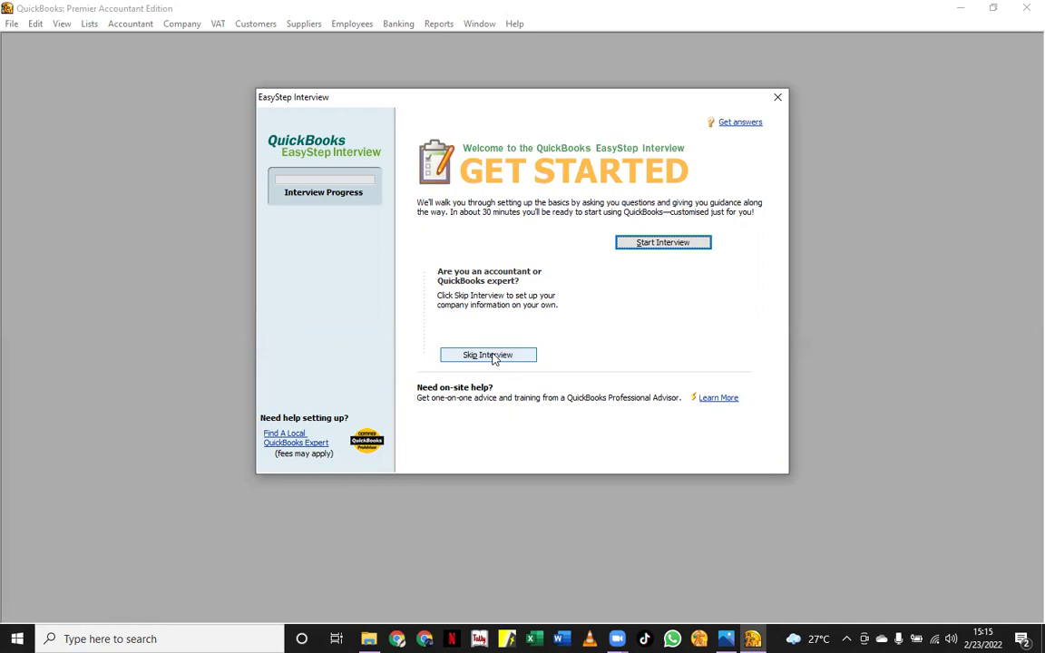
# Skip the interview and enter company name 'THE EXECUTIVE FIRM' and legal name 'THE EXECUTIVES FIRM'
pyautogui.click(493, 357)
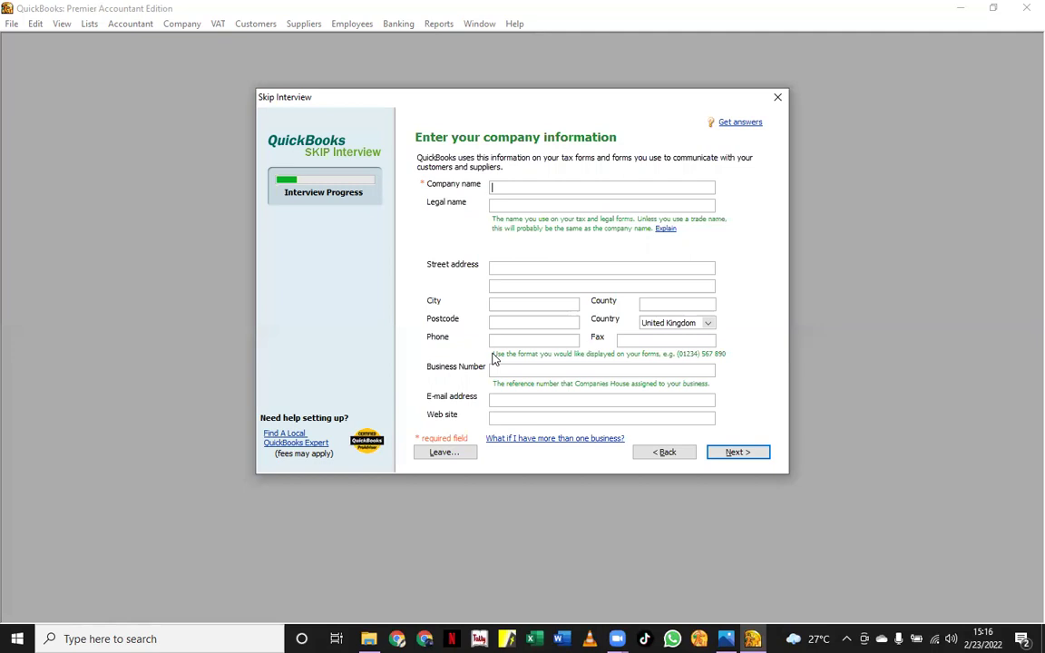
pyautogui.write('THE EXECUTIVE FIRM')
pyautogui.click(494, 204)
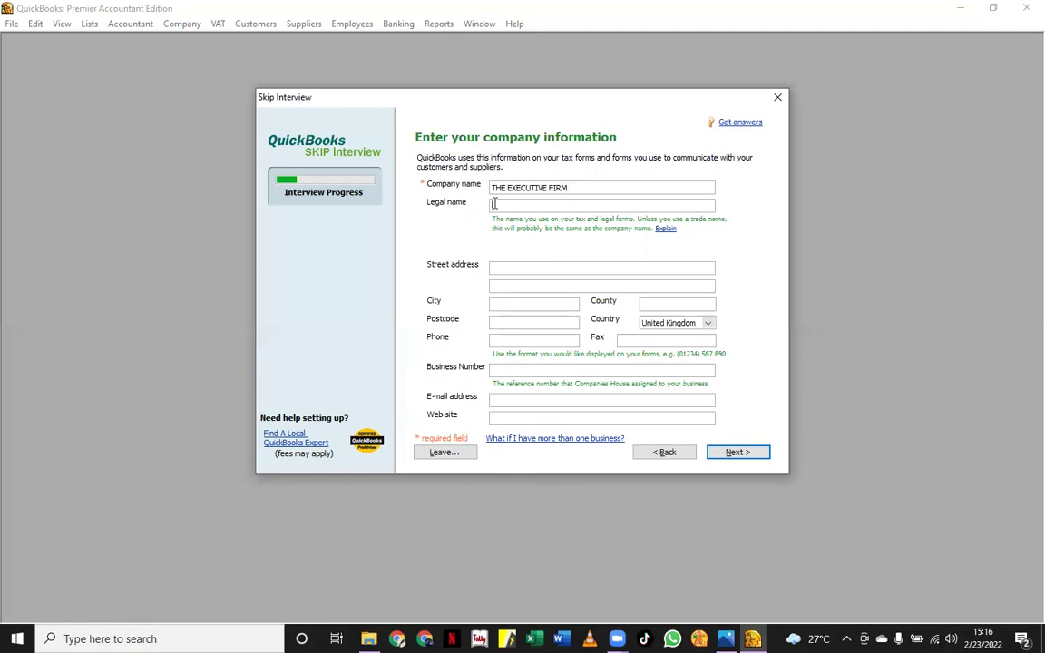
pyautogui.write('THE EXECUTIVES FIRM')
# Fill in the firm's street, city, county and postcode, and bring up the country choices
pyautogui.click(536, 264)
pyautogui.write('WILLIA')
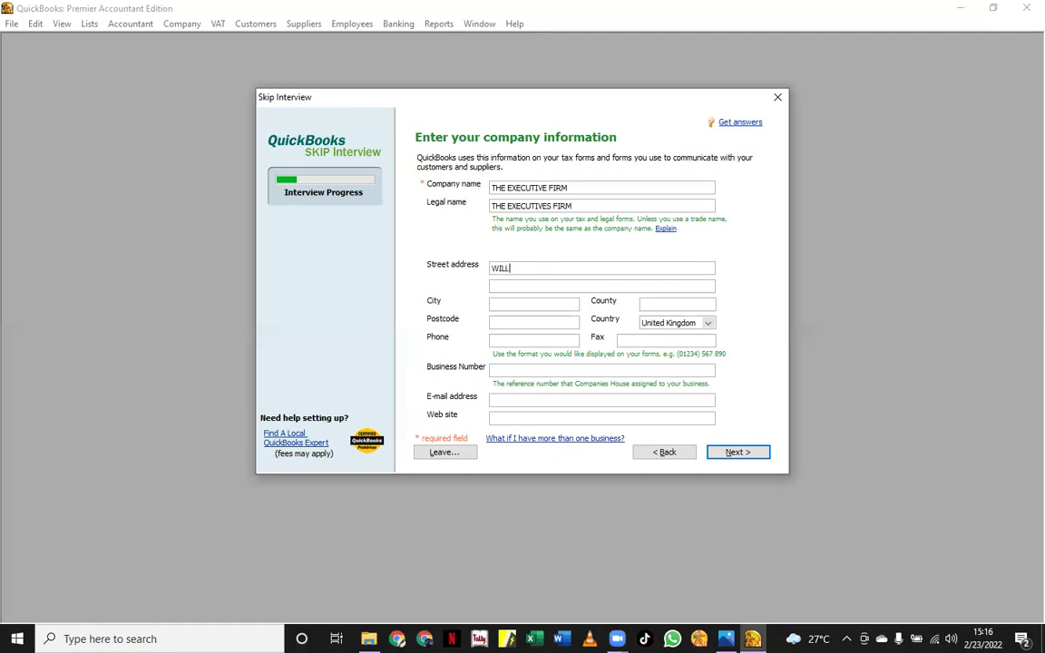
pyautogui.write('M STREET')
pyautogui.click(508, 308)
pyautogui.write('KAMPALA')
pyautogui.click(662, 308)
pyautogui.write('MAKINDY')
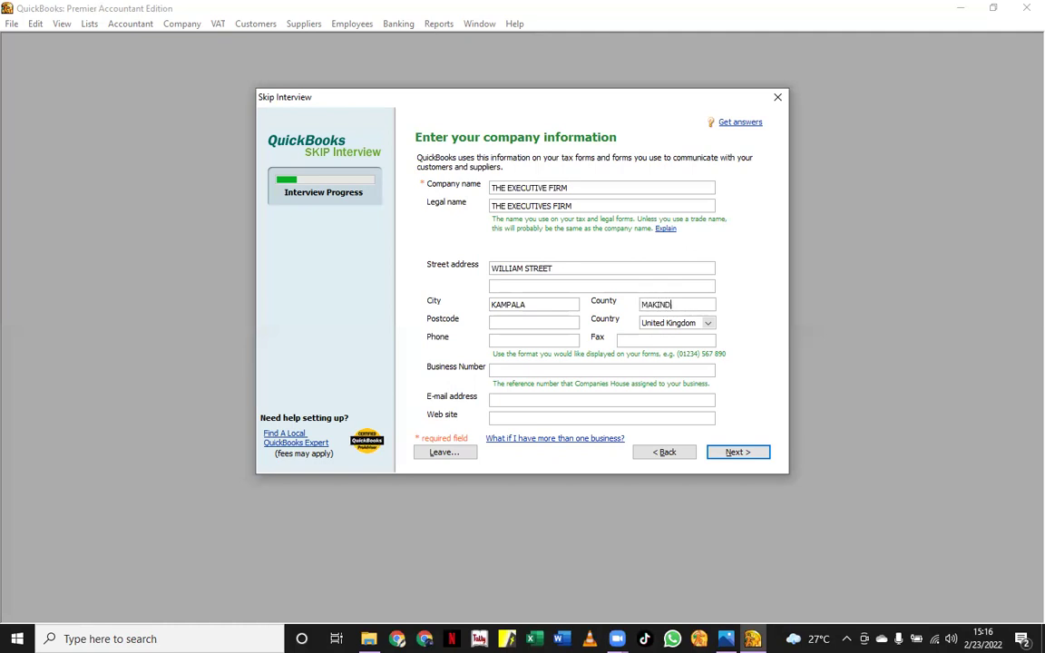
pyautogui.write('E')
pyautogui.click(498, 321)
pyautogui.write('265')
pyautogui.press('BackSpace')
pyautogui.press('BackSpace')
pyautogui.write('56')
pyautogui.click(703, 324)
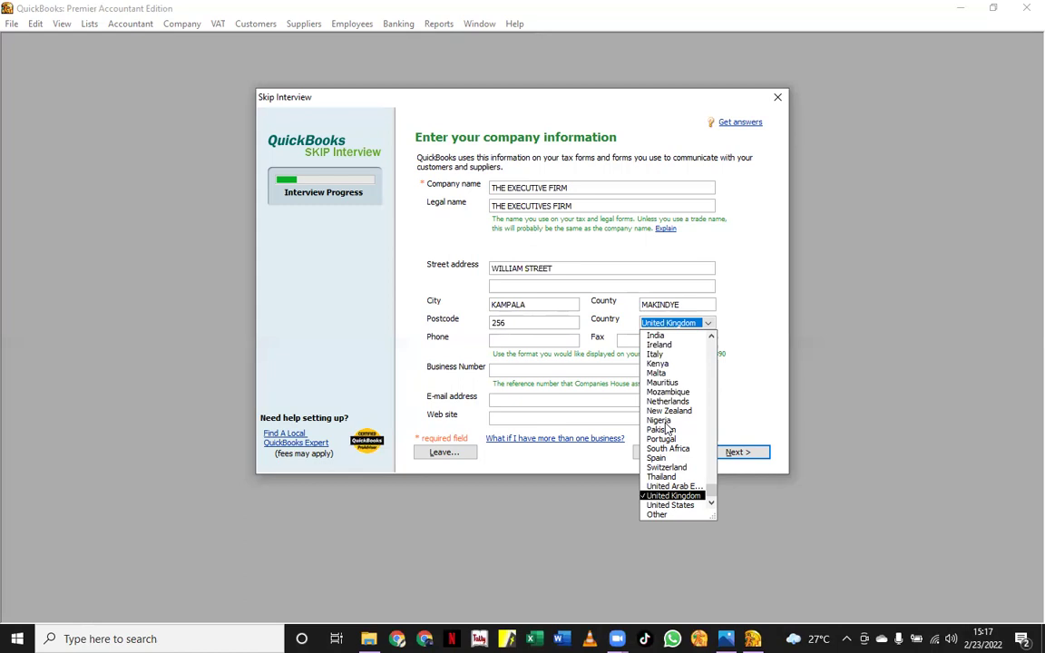
# Set the country to Other and enter the firm's phone number
pyautogui.click(657, 514)
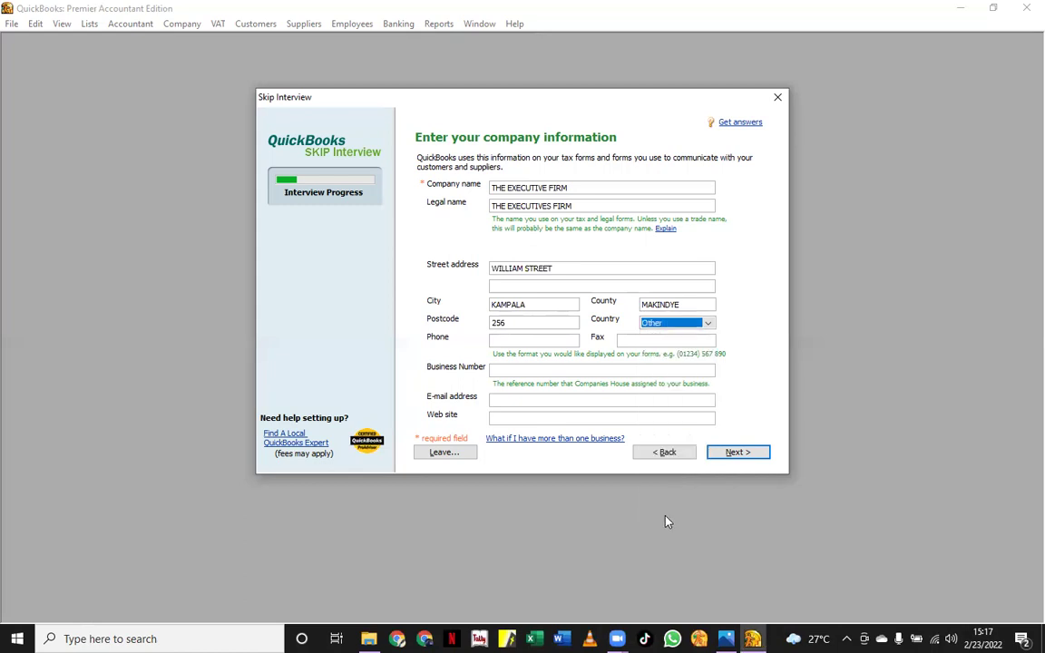
pyautogui.click(496, 339)
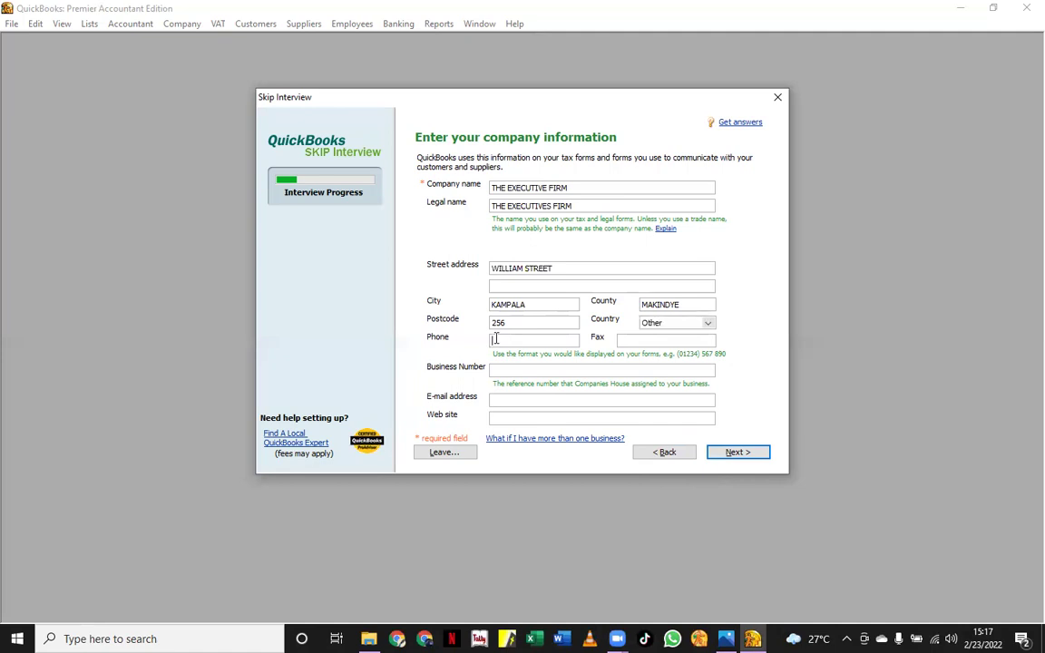
pyautogui.click(643, 339)
# Enter the firm's business number and e-mail address, then continue to the next page
pyautogui.click(521, 370)
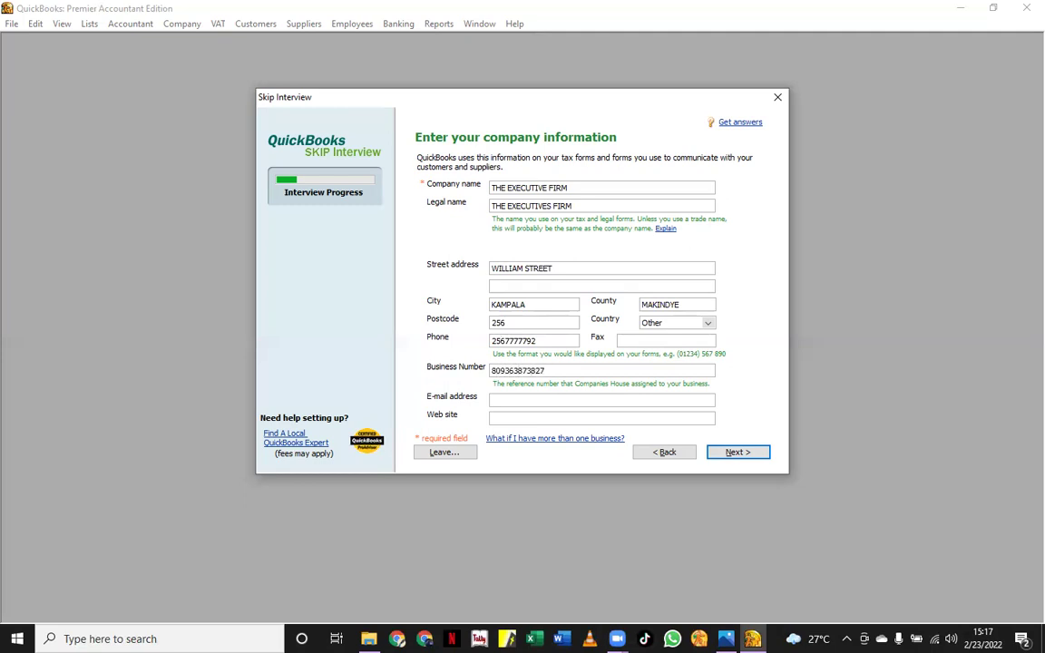
pyautogui.click(508, 401)
pyautogui.click(519, 417)
pyautogui.click(733, 455)
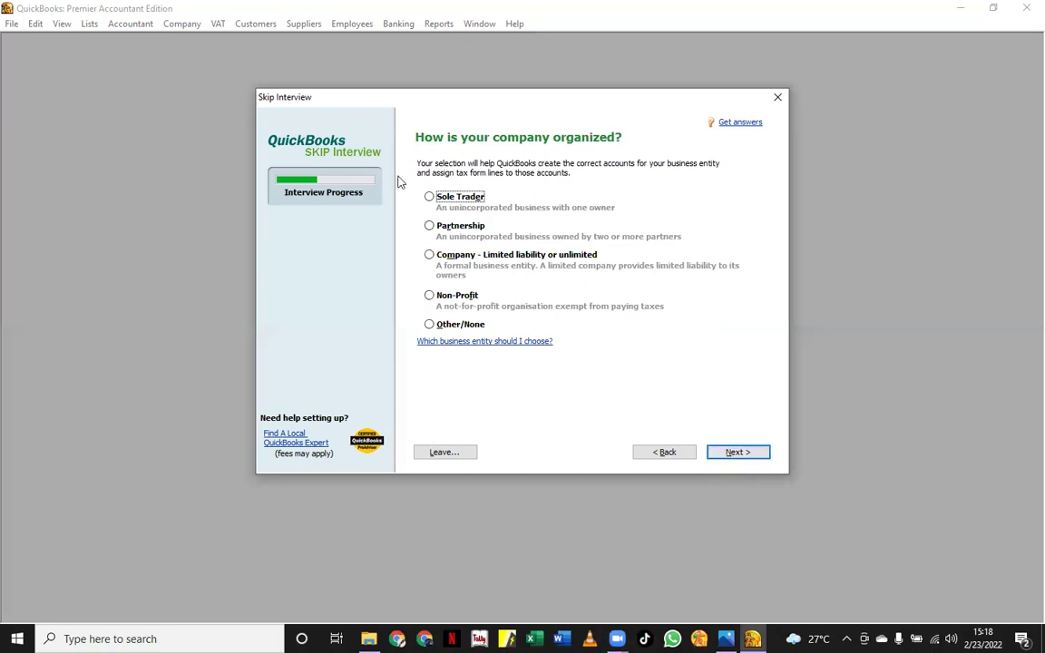
# Choose Sole Trader as the business entity and continue
pyautogui.click(429, 197)
pyautogui.click(736, 453)
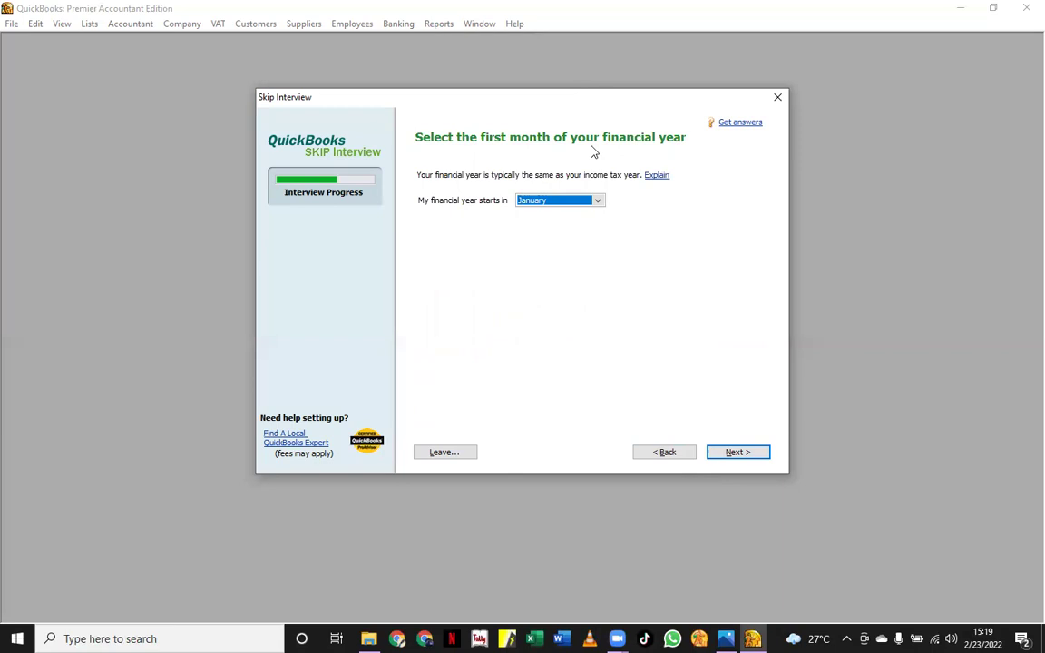
# Make the financial year start in July and continue
pyautogui.click(598, 201)
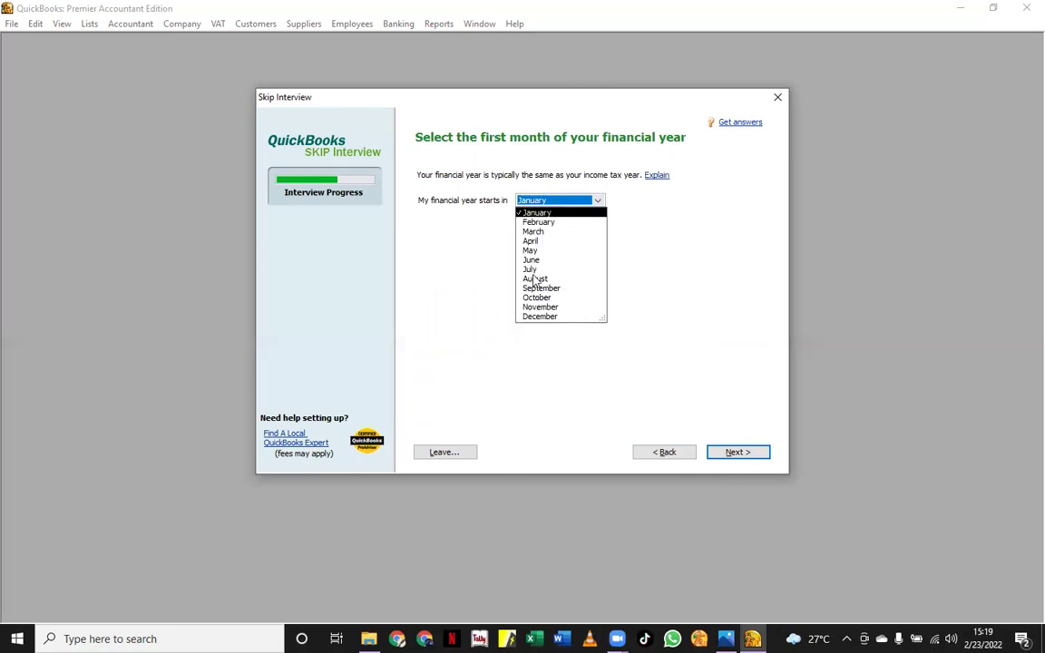
pyautogui.click(533, 269)
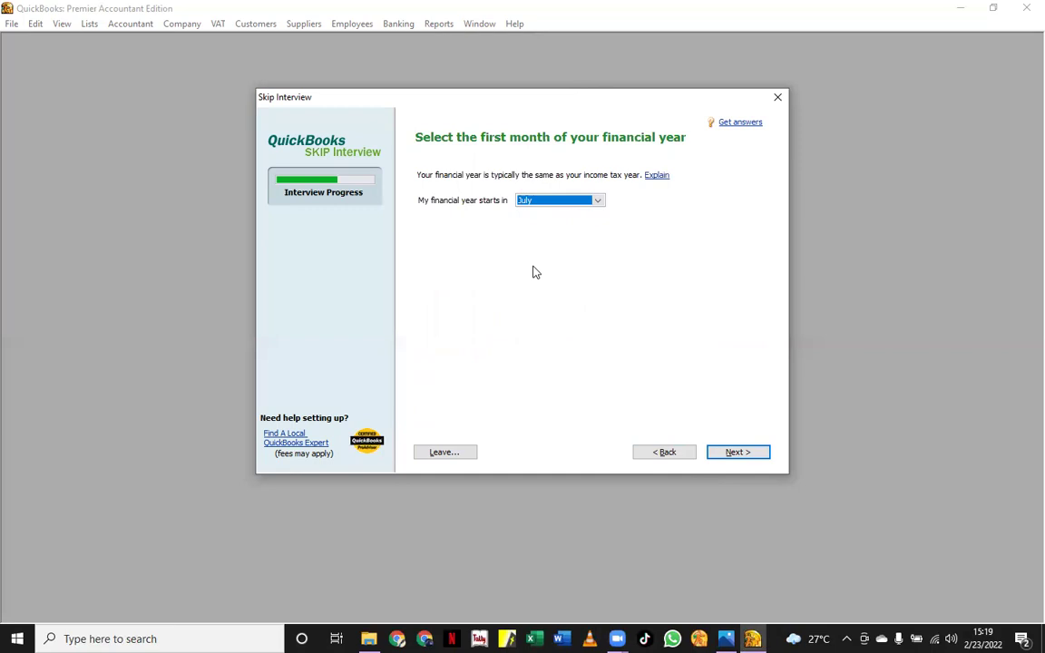
pyautogui.click(726, 457)
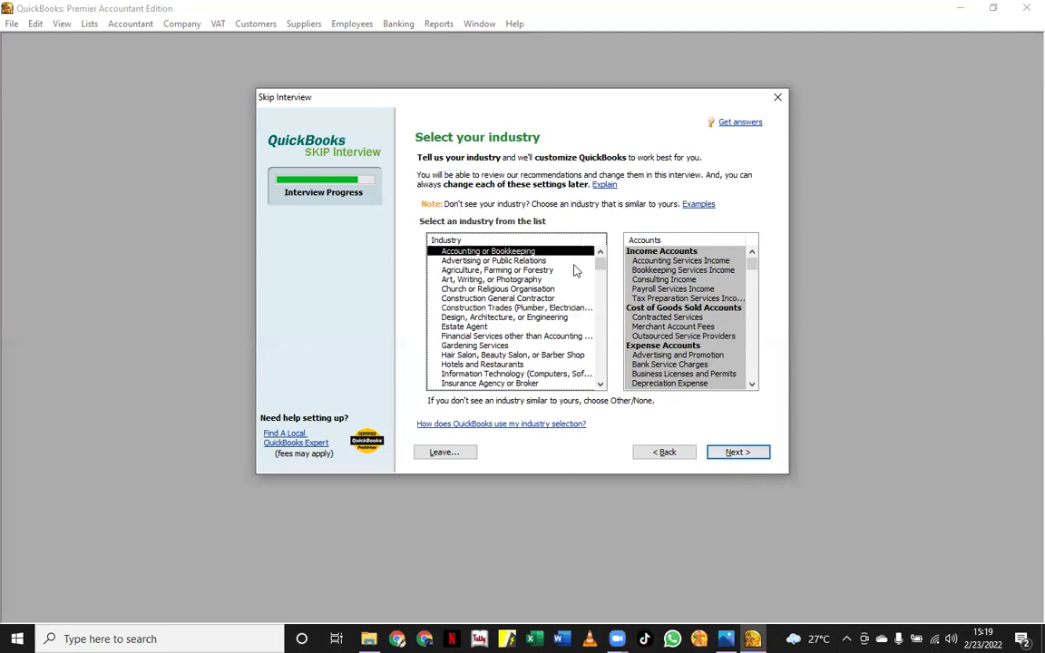
# Preview a few industries, then pick Wholesale Distribution and Sales and continue
pyautogui.moveTo(595, 261); pyautogui.dragTo(597, 375)
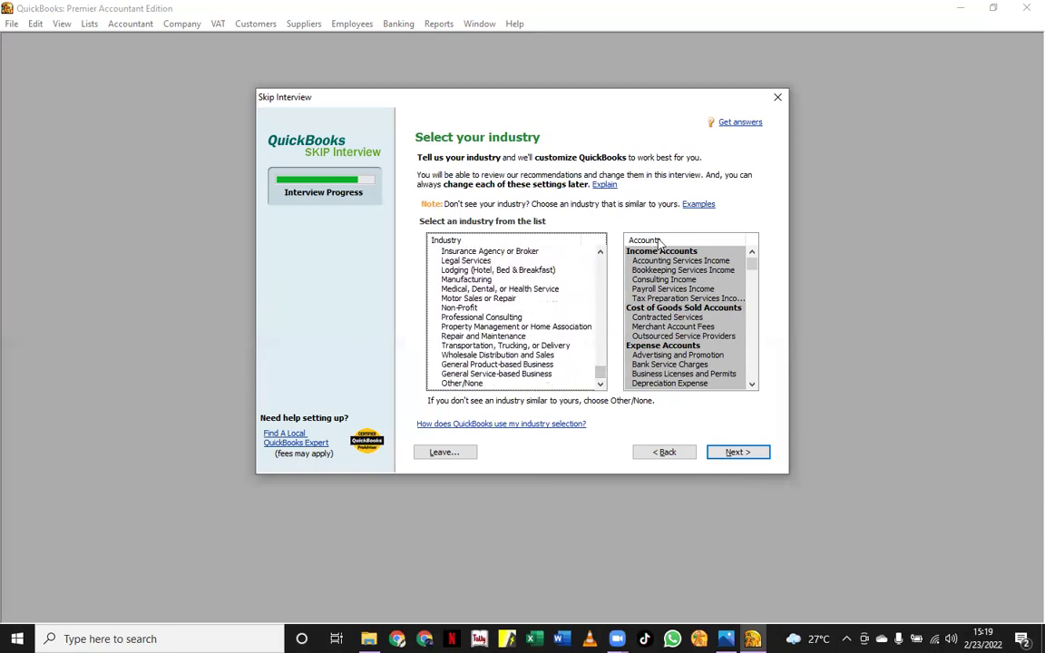
pyautogui.click(475, 272)
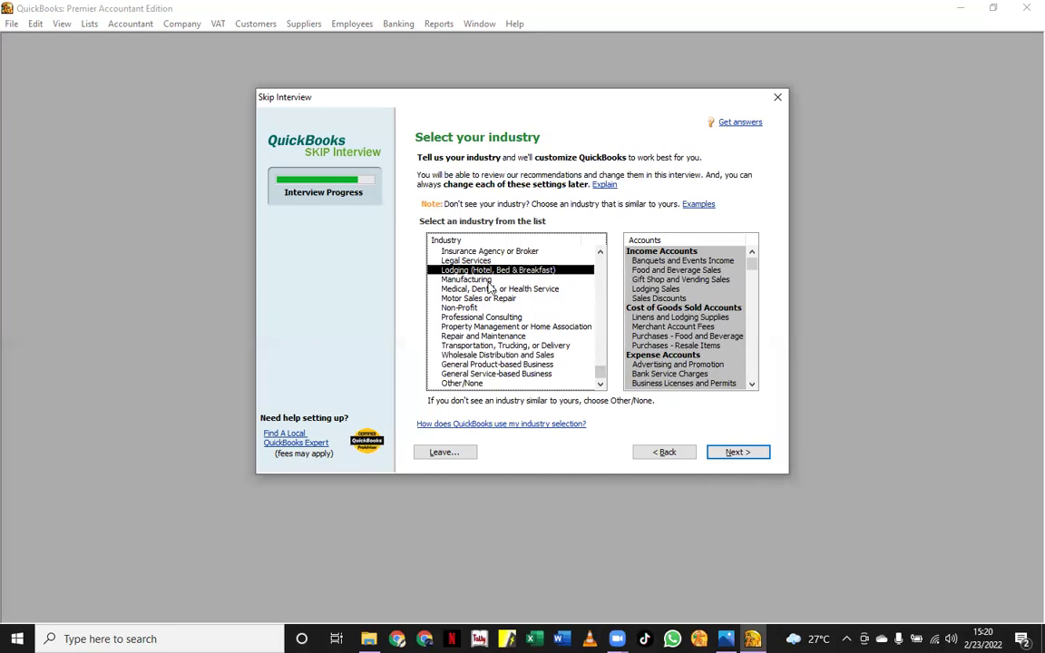
pyautogui.click(488, 326)
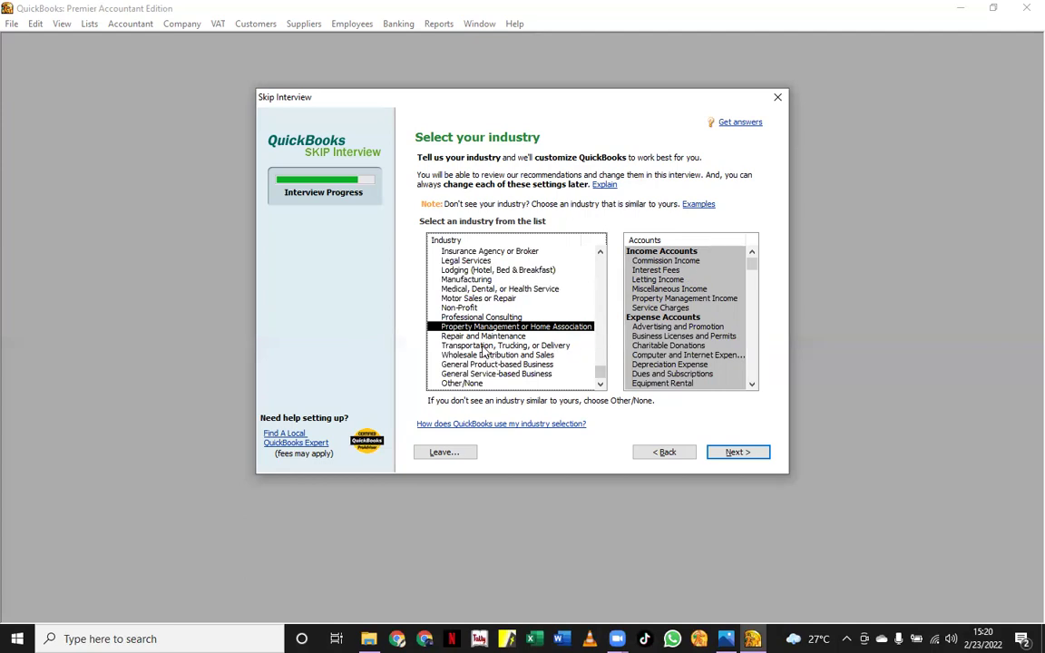
pyautogui.click(484, 347)
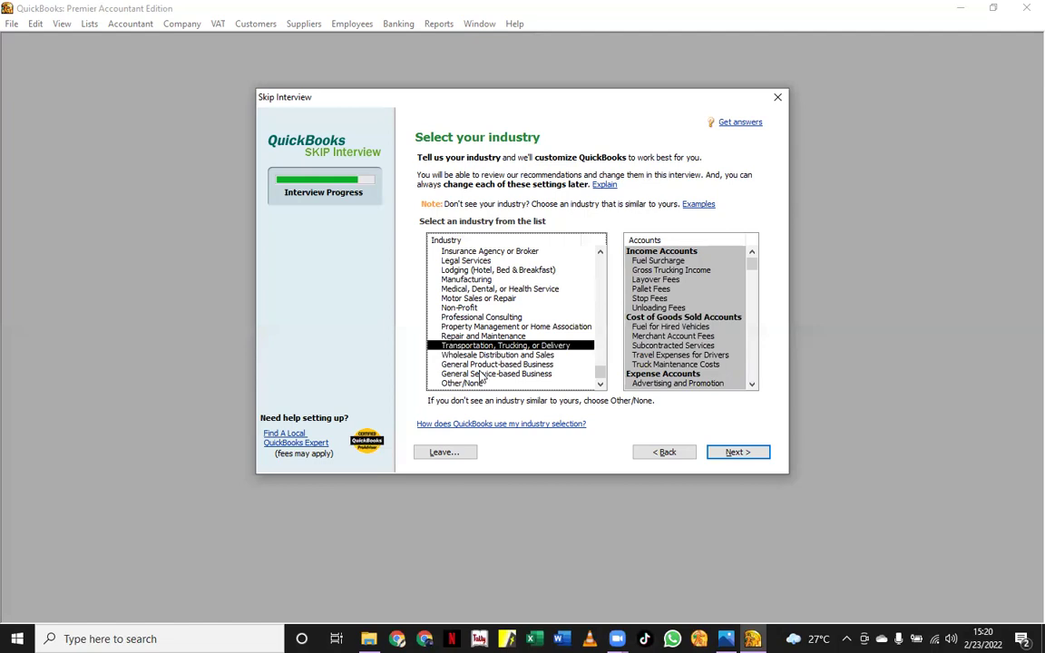
pyautogui.click(486, 355)
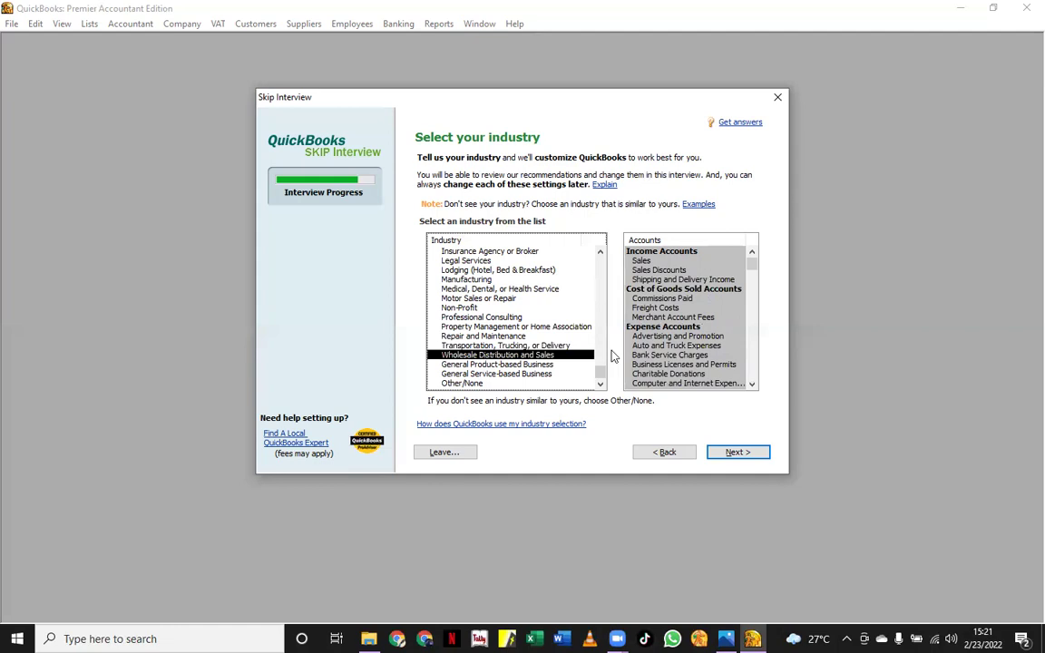
pyautogui.click(752, 454)
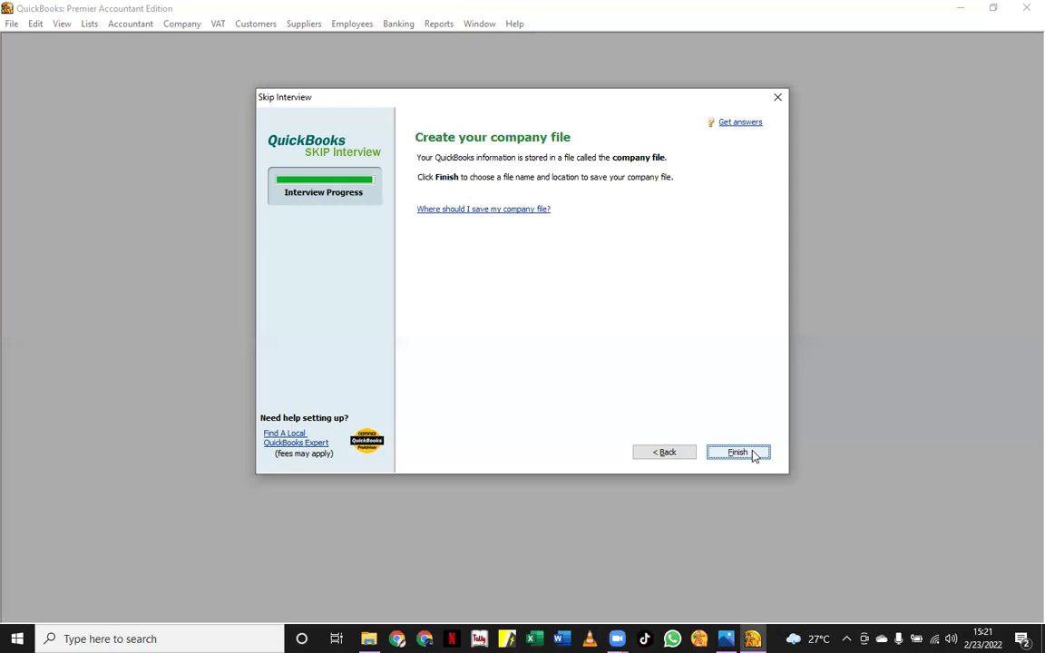
# Finish the wizard to bring up the Filename for New Company dialog
pyautogui.click(739, 453)
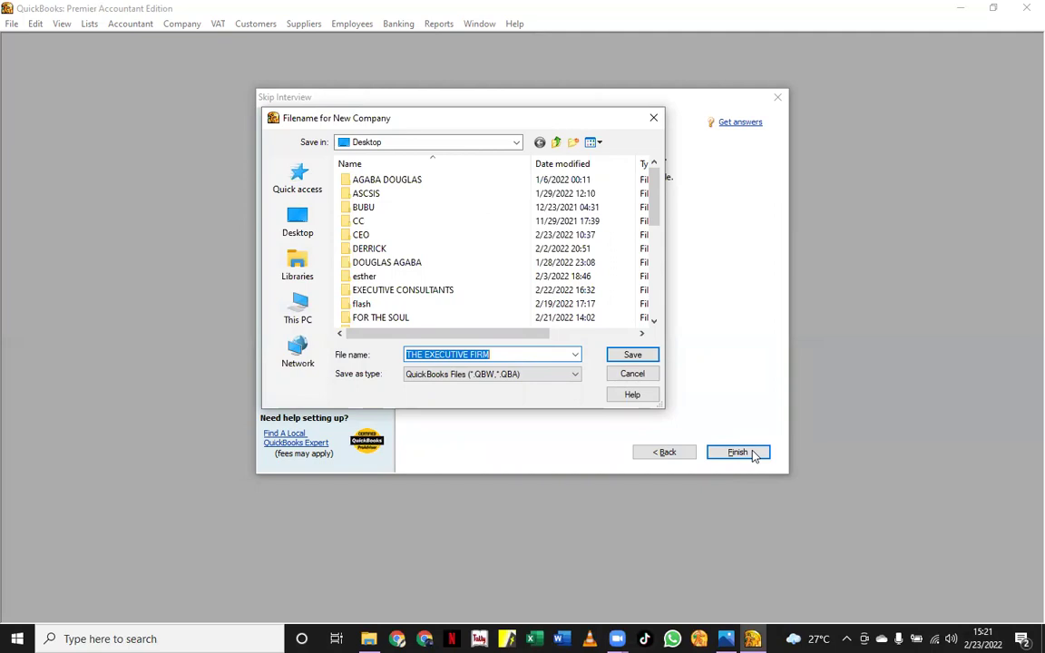
# Save THE EXECUTIVE FIRM to the Desktop, dismiss the access error and warning, and save again
pyautogui.click(298, 222)
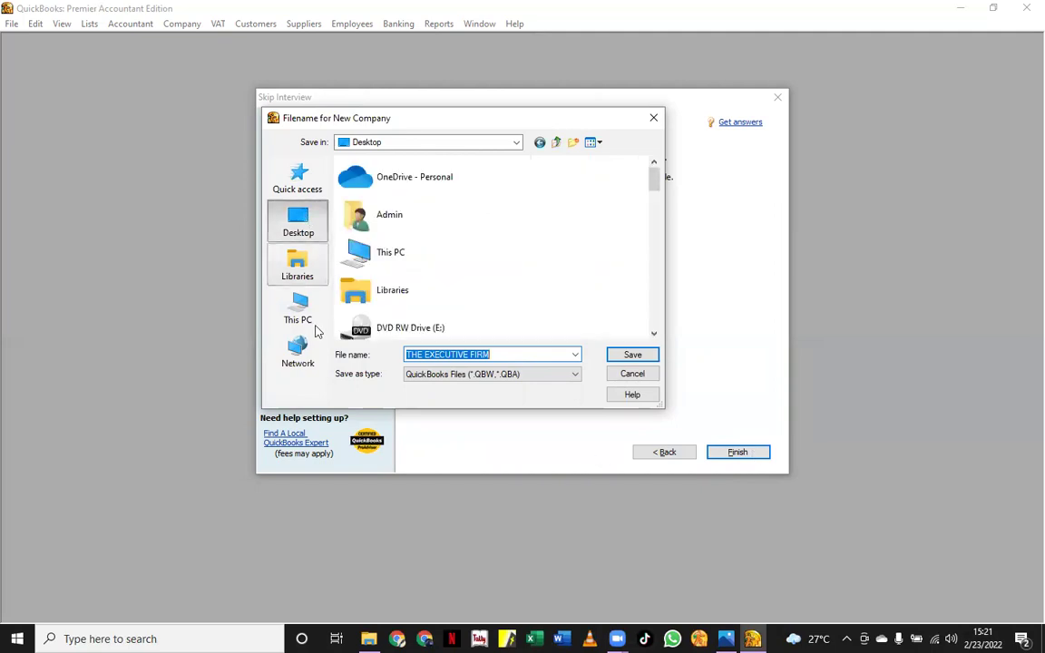
pyautogui.click(639, 356)
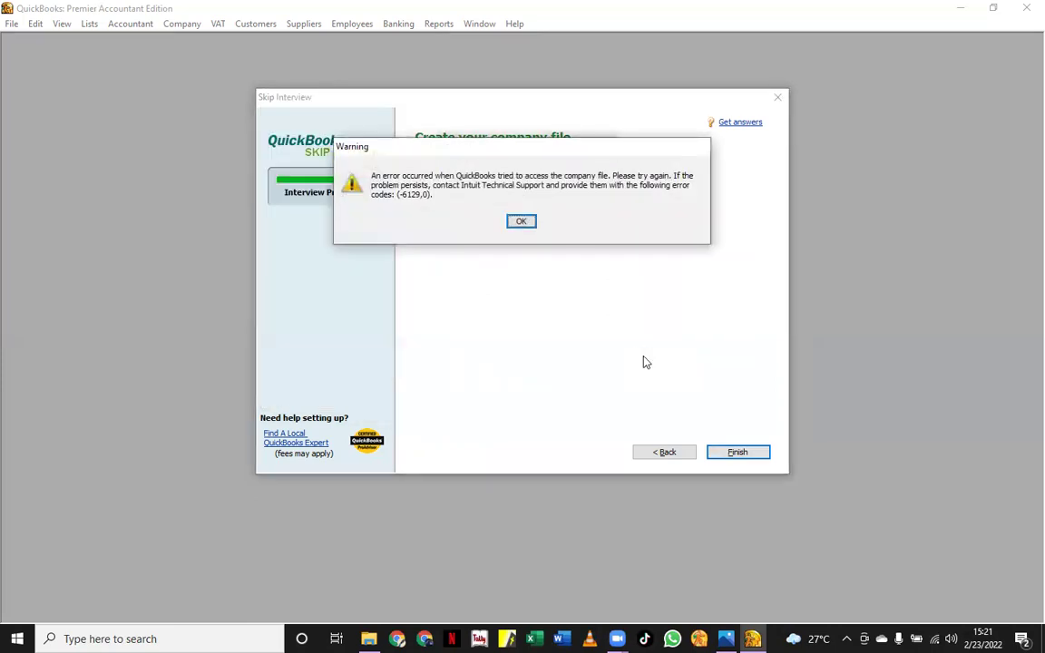
pyautogui.click(521, 221)
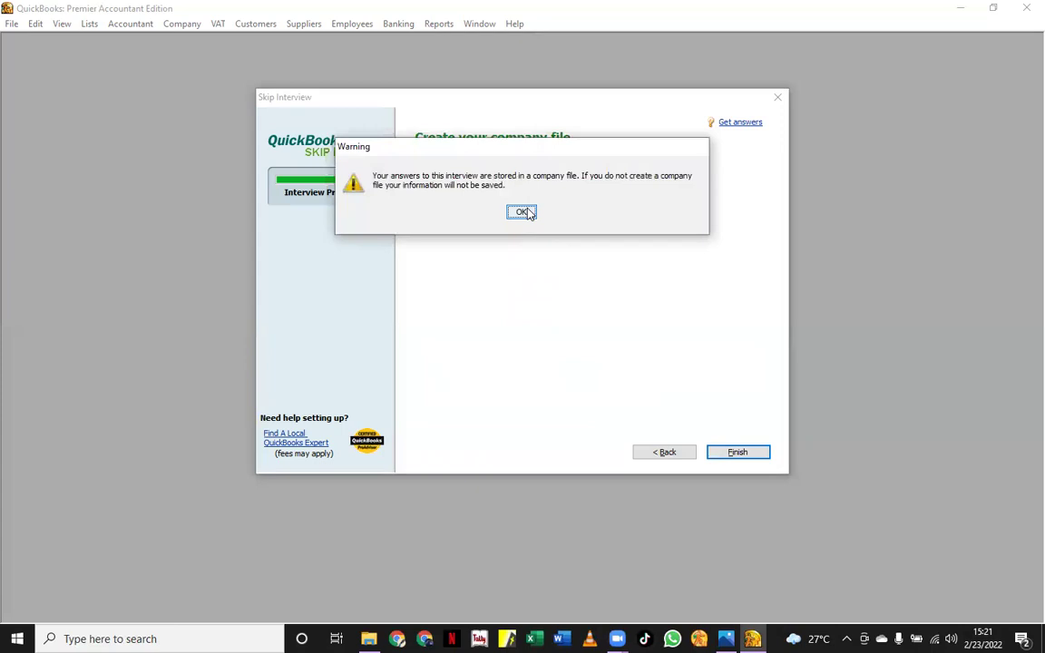
pyautogui.click(522, 212)
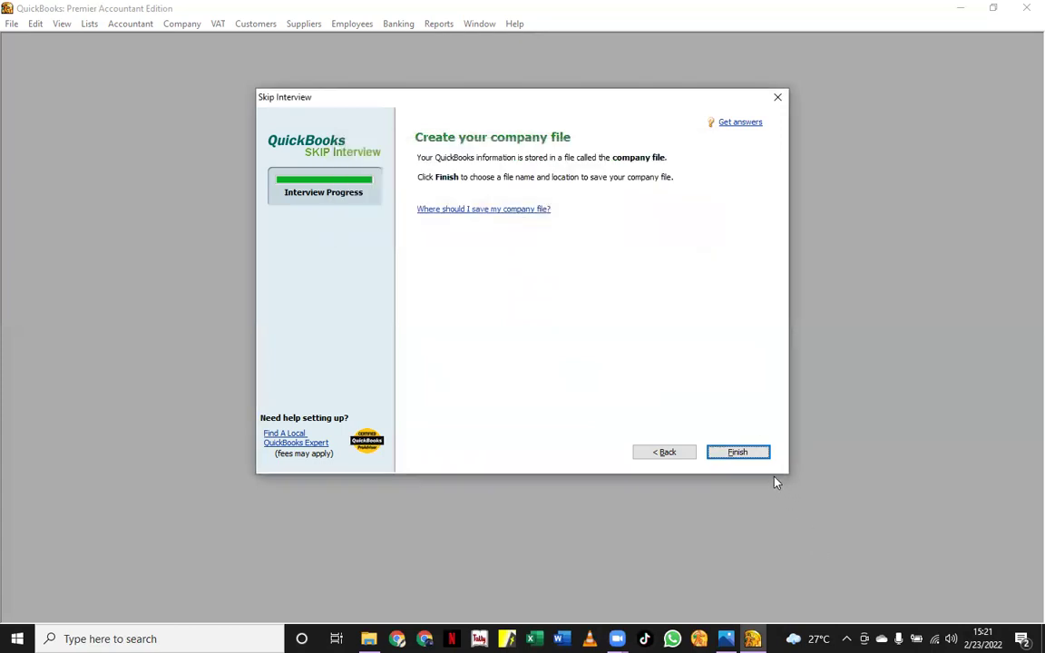
pyautogui.click(749, 457)
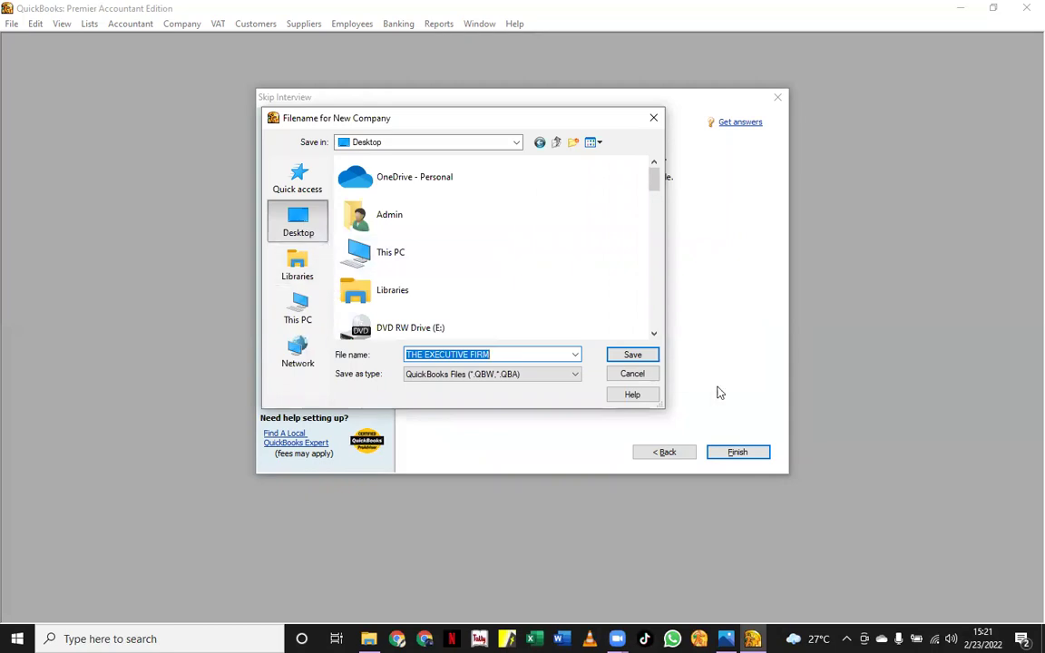
pyautogui.click(653, 356)
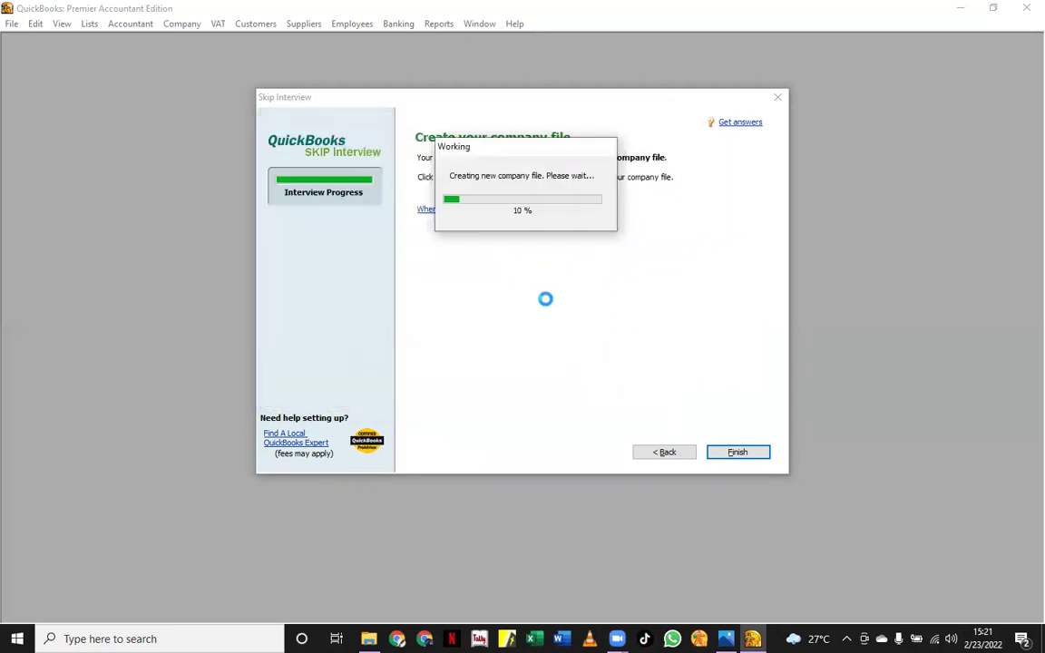